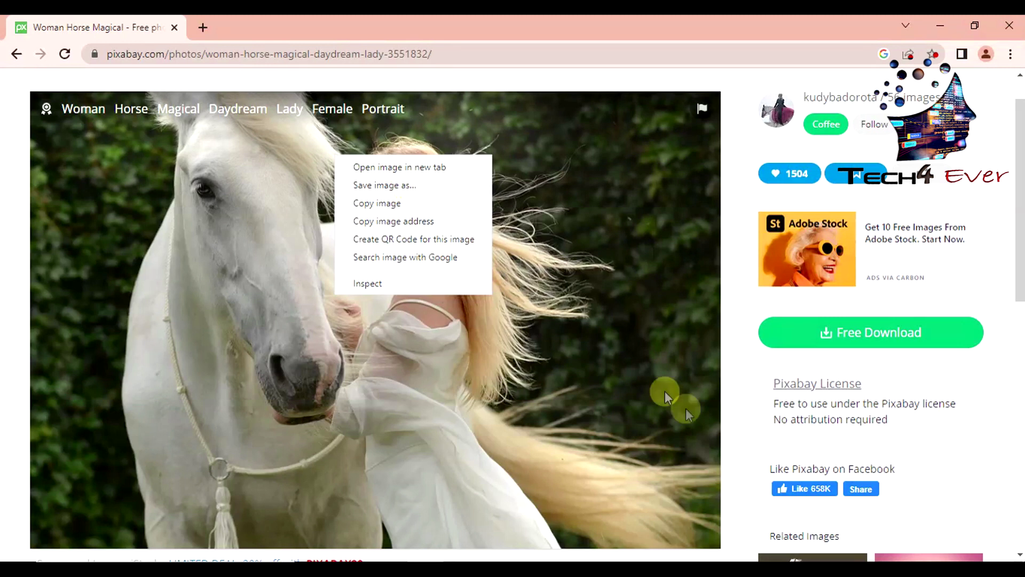
Save the woman-and-horse photo as a JPEG image in the Downloads folder under the suggested name
{"action": "key", "text": "v"}
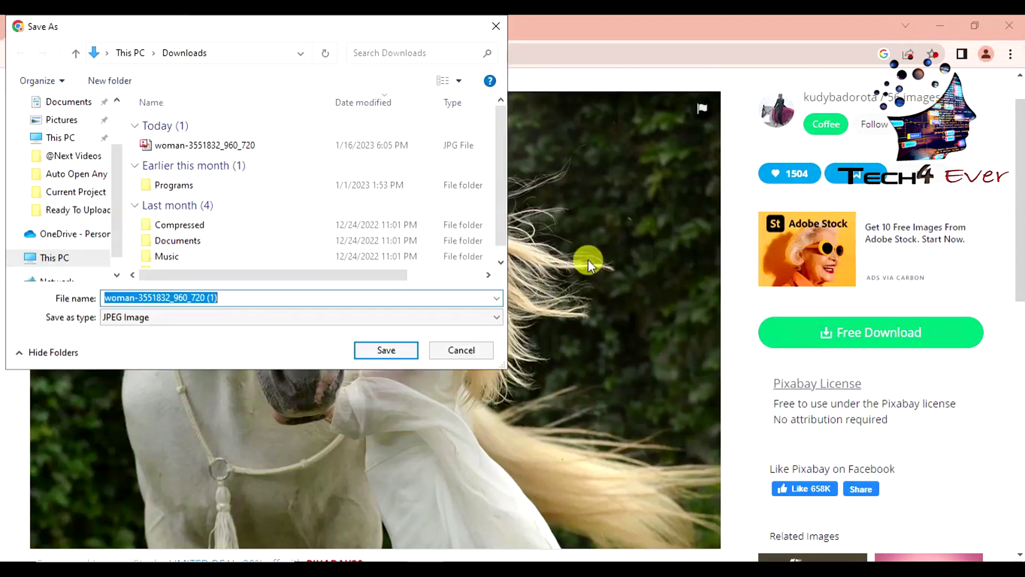
{"action": "left_click", "coordinate": [385, 350]}
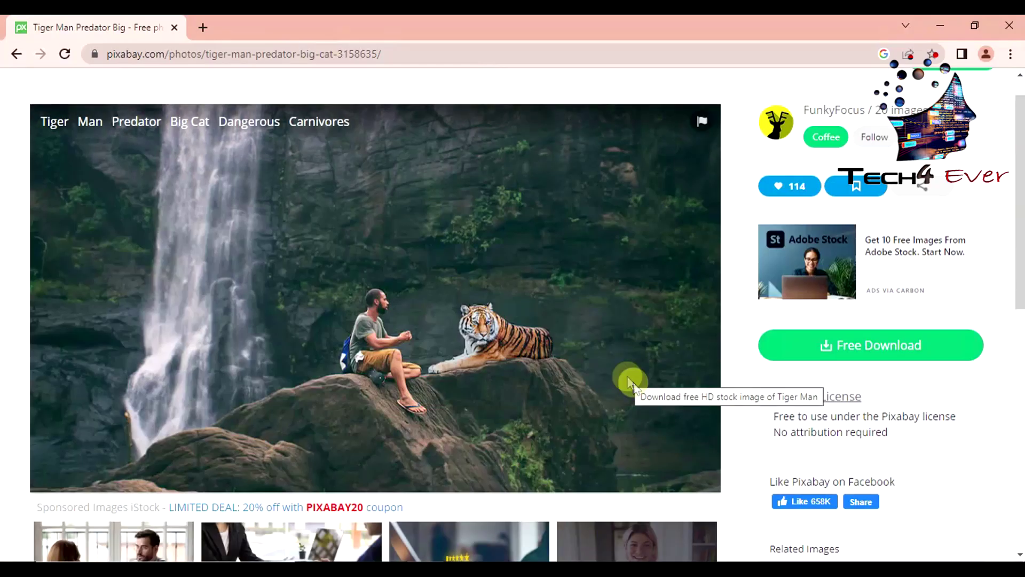
Save the tiger-and-man photo to the Downloads folder under the suggested file name
{"action": "right_click", "coordinate": [445, 279]}
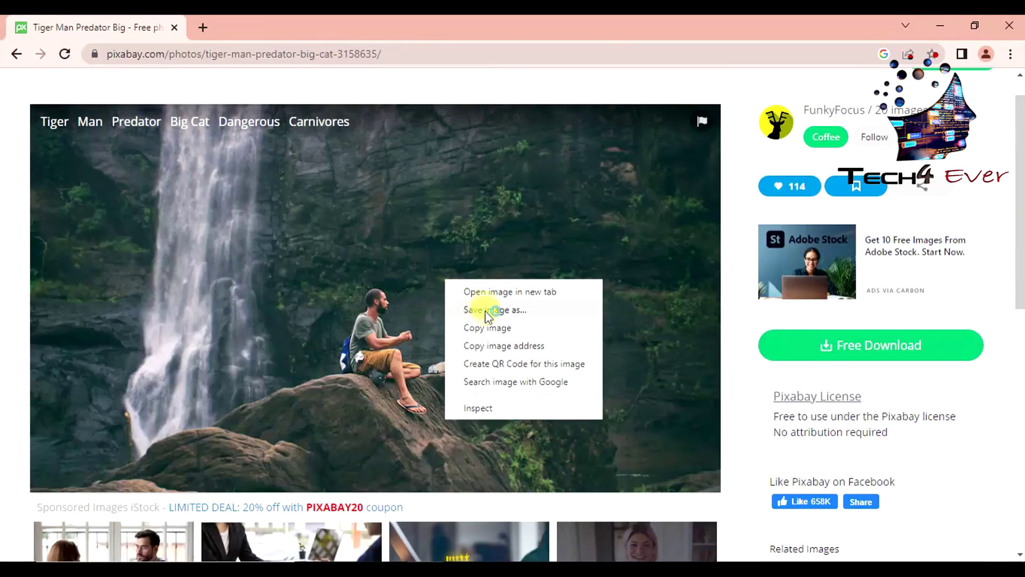
{"action": "left_click", "coordinate": [470, 308]}
{"action": "left_click", "coordinate": [405, 353]}
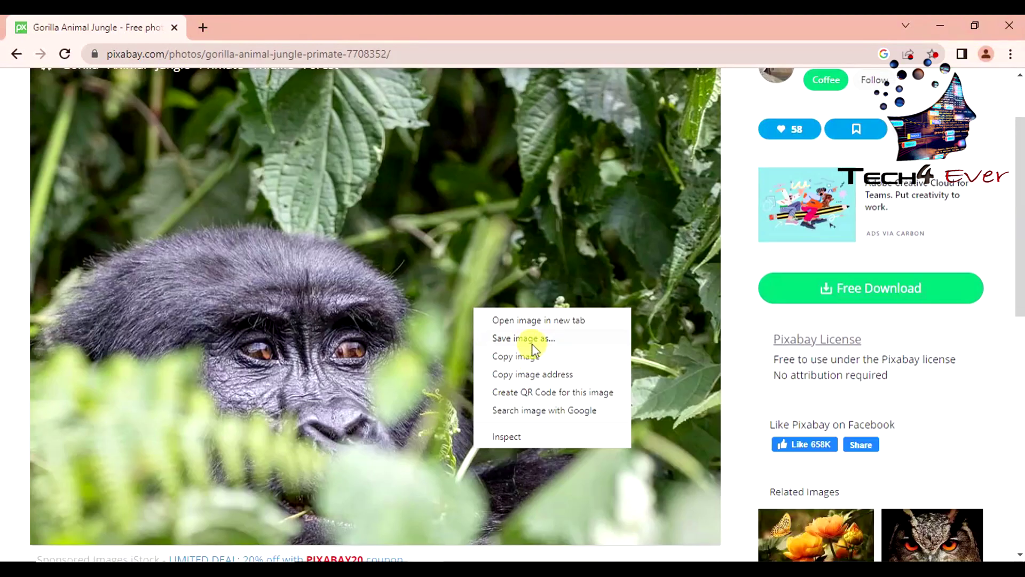
Save the gorilla photo as a JPEG image in the Downloads folder under the suggested name
{"action": "left_click", "coordinate": [534, 345]}
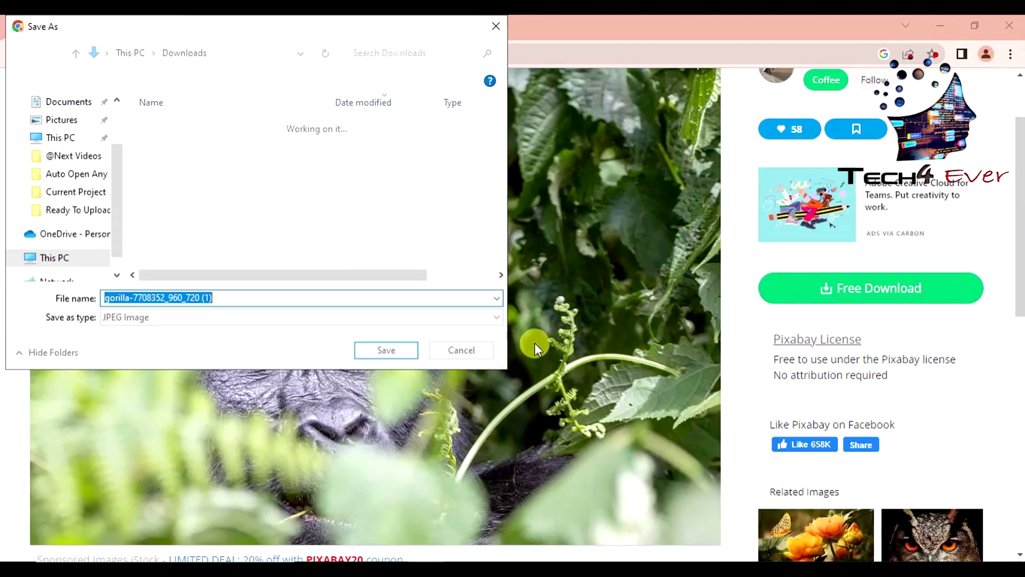
{"action": "left_click", "coordinate": [397, 352]}
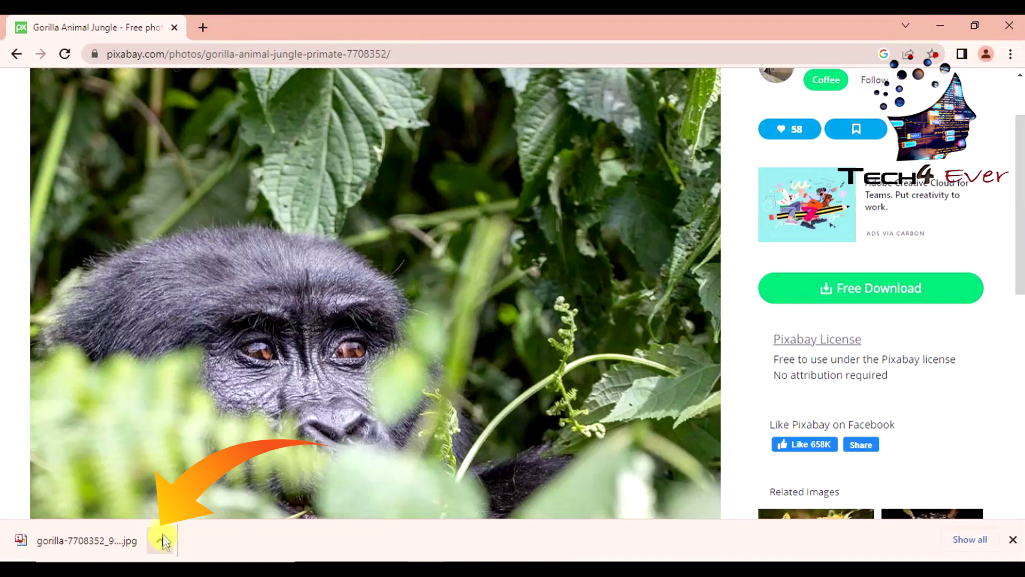
Check the gorilla download's opening options, open the image to view it, and close the picture viewer
{"action": "left_click", "coordinate": [162, 543]}
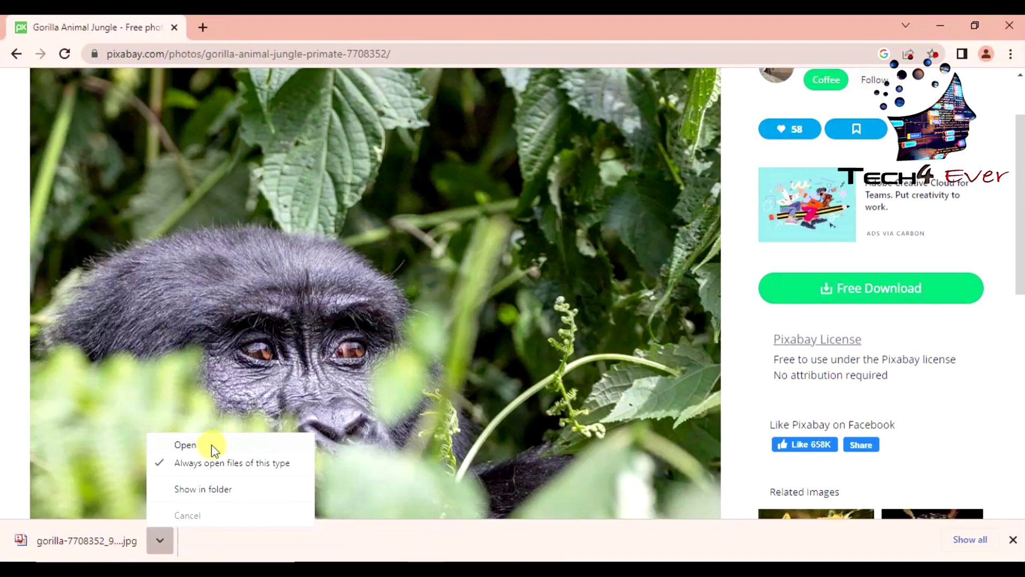
{"action": "left_click", "coordinate": [185, 444]}
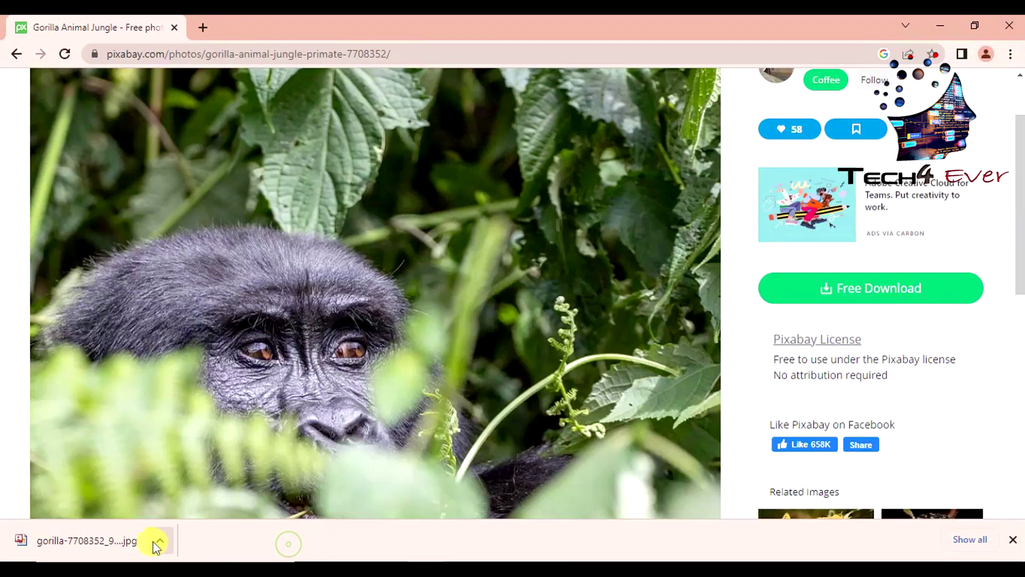
{"action": "left_click", "coordinate": [155, 541]}
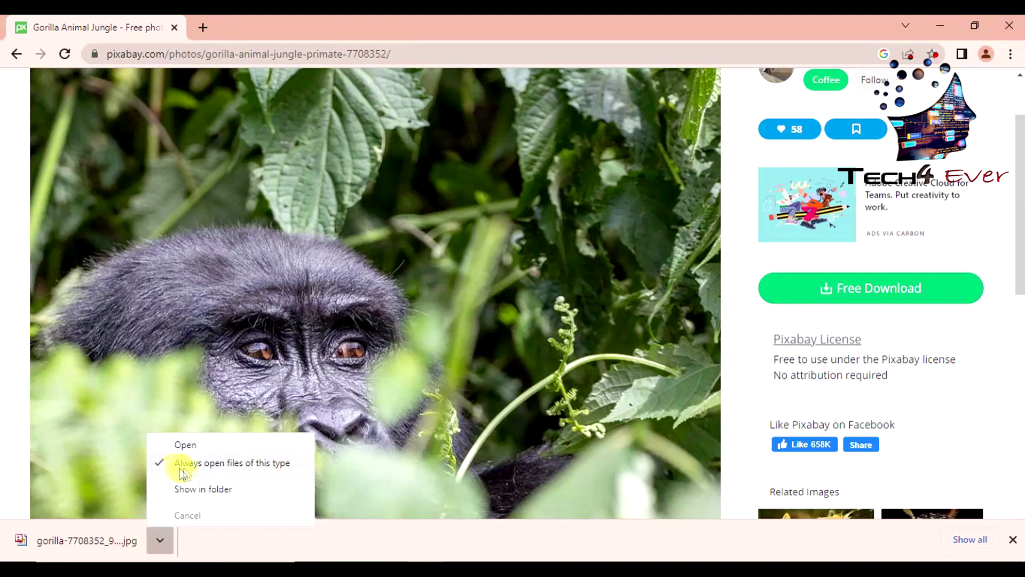
{"action": "left_click", "coordinate": [278, 472]}
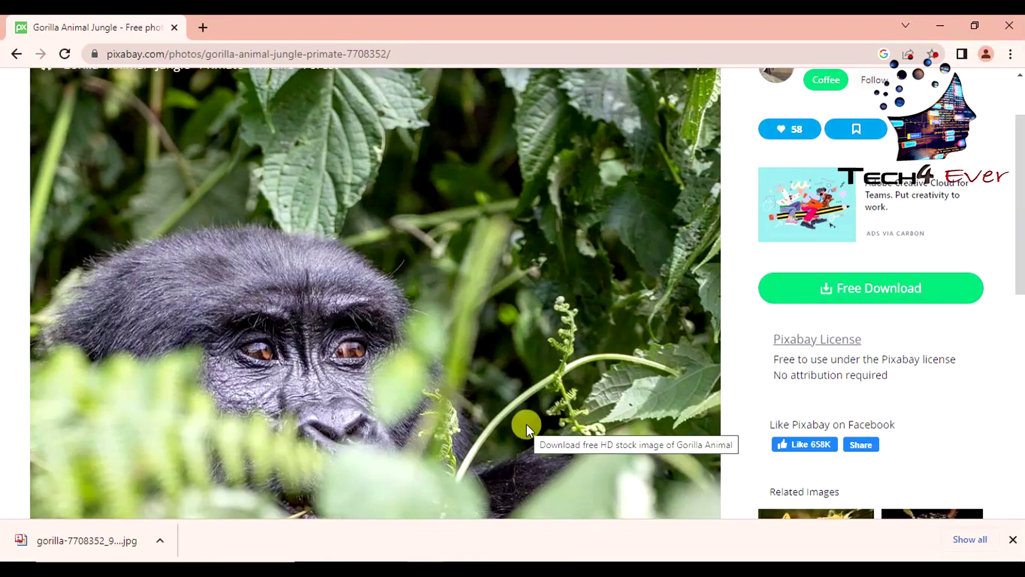
{"action": "left_click", "coordinate": [164, 540]}
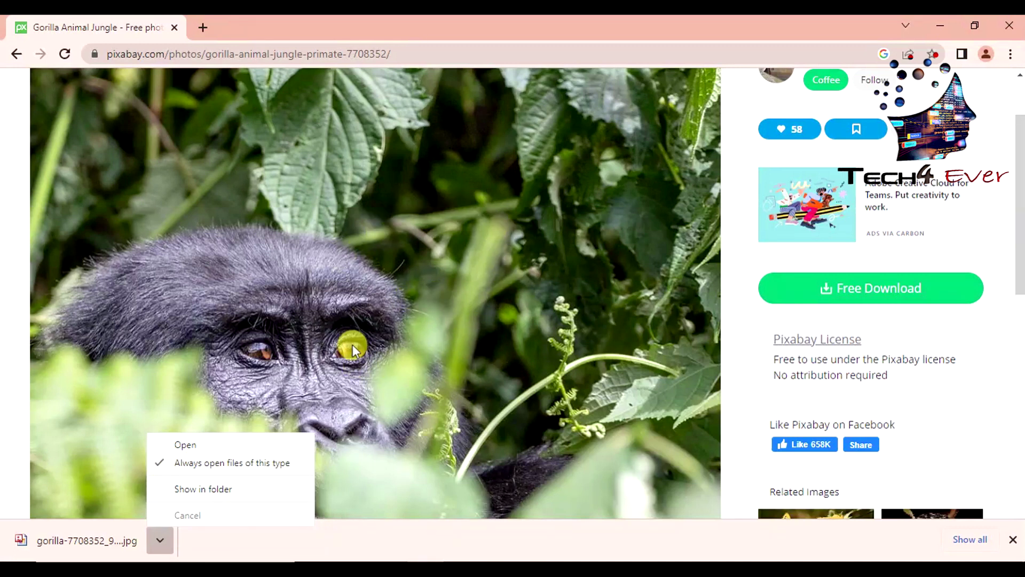
{"action": "left_click", "coordinate": [235, 443]}
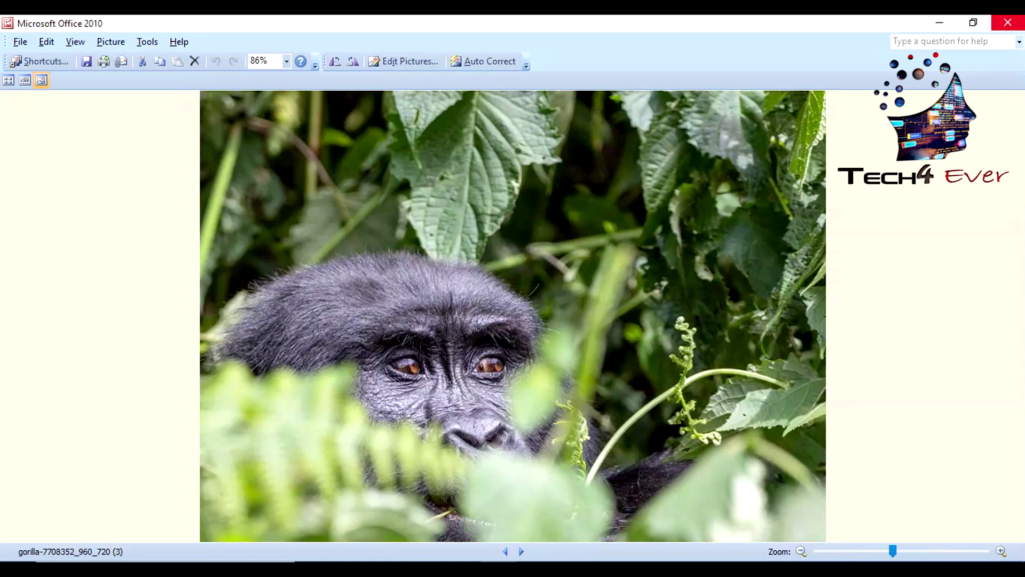
{"action": "left_click", "coordinate": [1008, 23]}
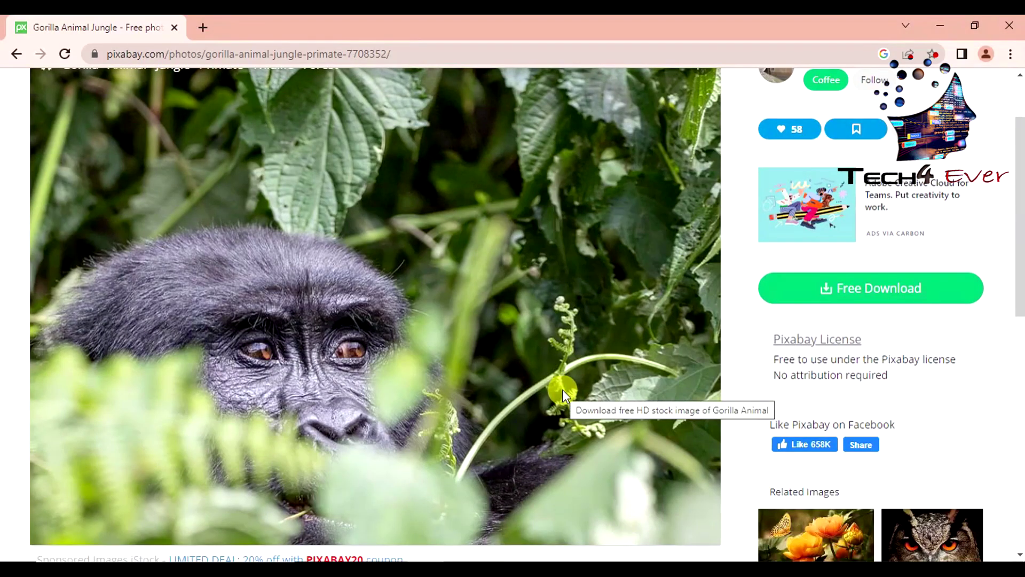
Turn off always opening files of this type for the downloaded gorilla JPG
{"action": "left_click", "coordinate": [160, 539]}
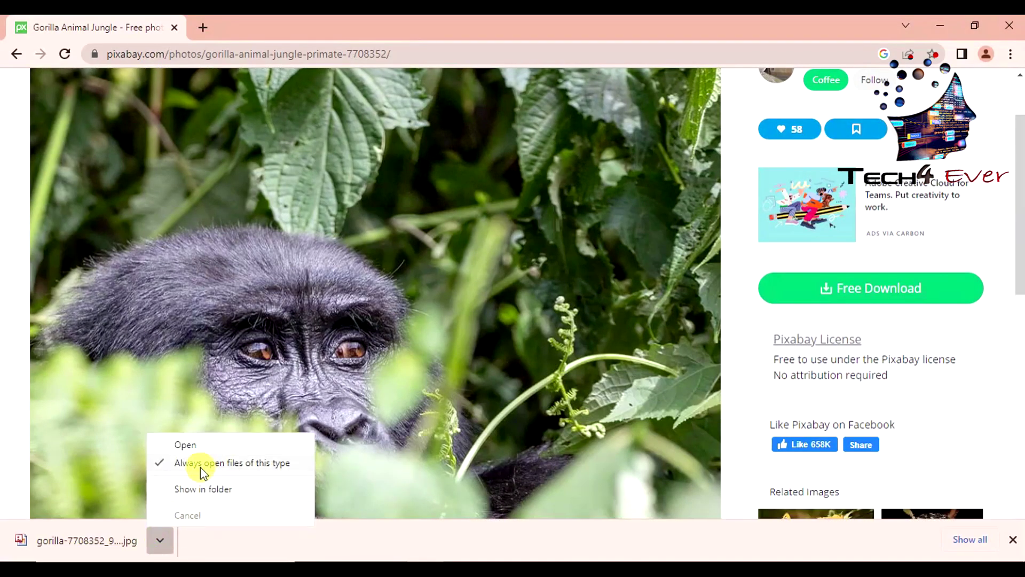
{"action": "left_click", "coordinate": [200, 464]}
Save the gorilla photo again as a JPEG image named Test in the Downloads folder
{"action": "right_click", "coordinate": [359, 280]}
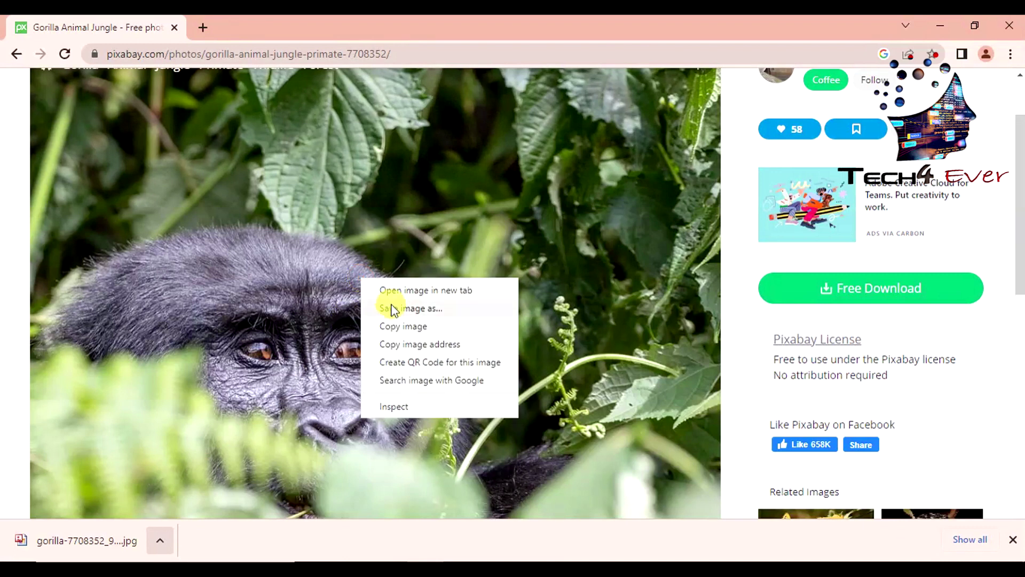
{"action": "left_click", "coordinate": [392, 308]}
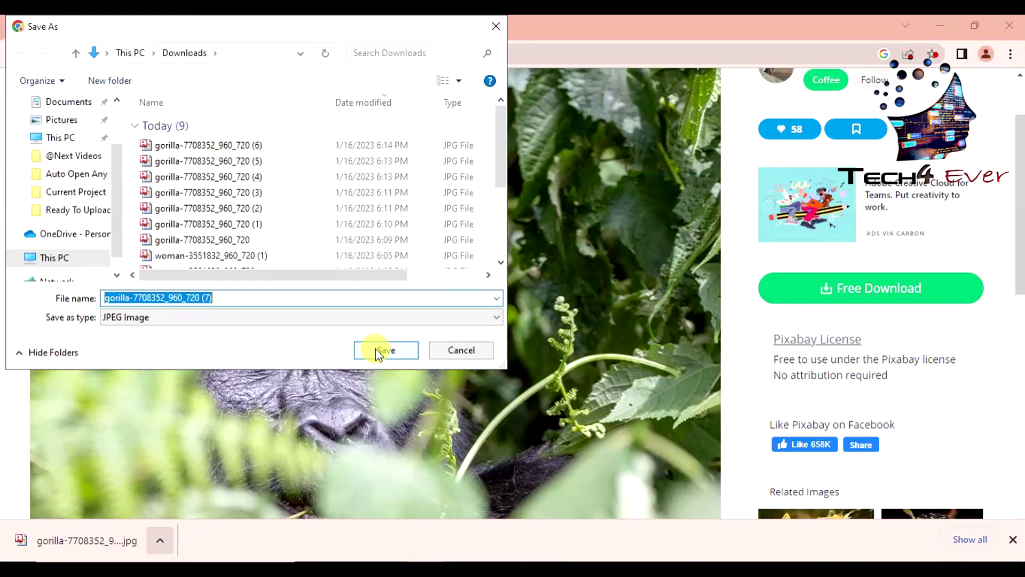
{"action": "type", "text": "Test"}
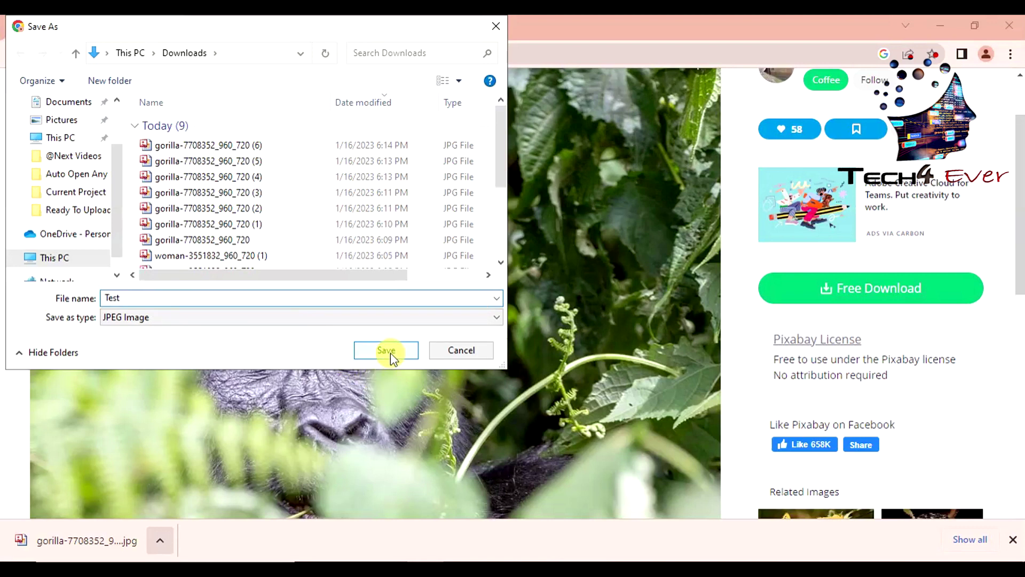
{"action": "left_click", "coordinate": [389, 353]}
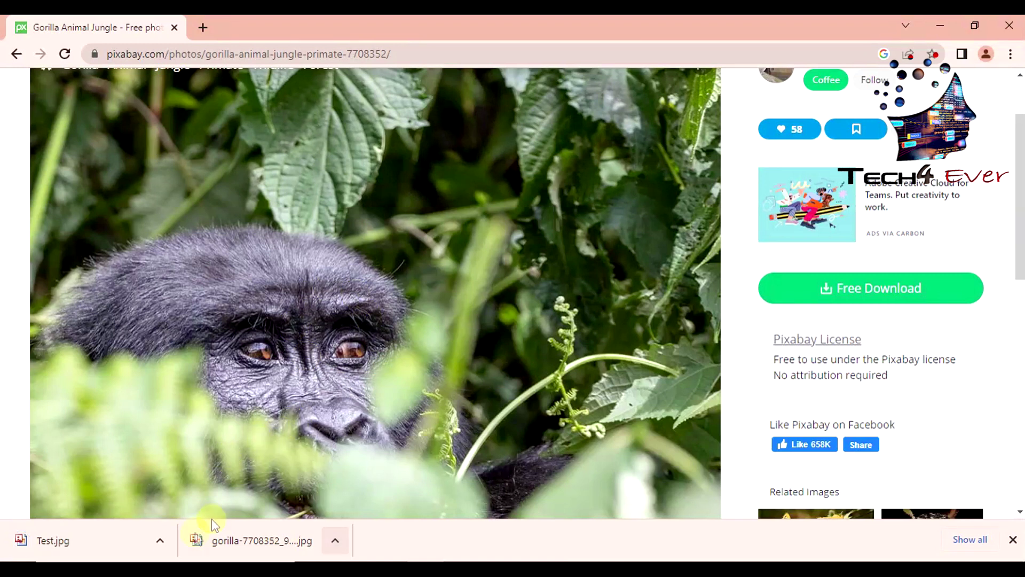
Check the earlier gorilla download's options, and show the downloaded Test.jpg in its folder
{"action": "left_click", "coordinate": [159, 540]}
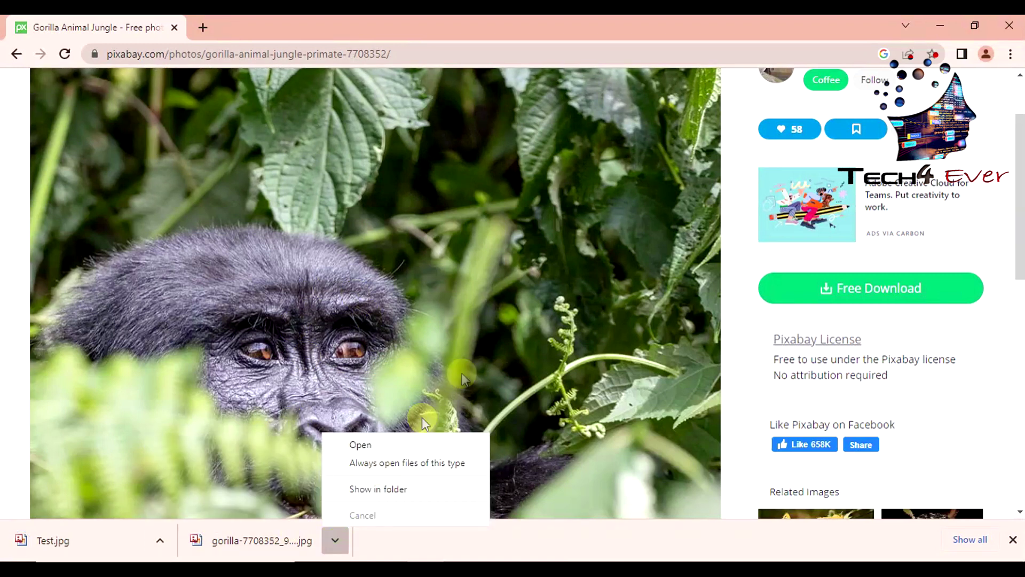
{"action": "left_click", "coordinate": [476, 352]}
{"action": "left_click", "coordinate": [160, 540]}
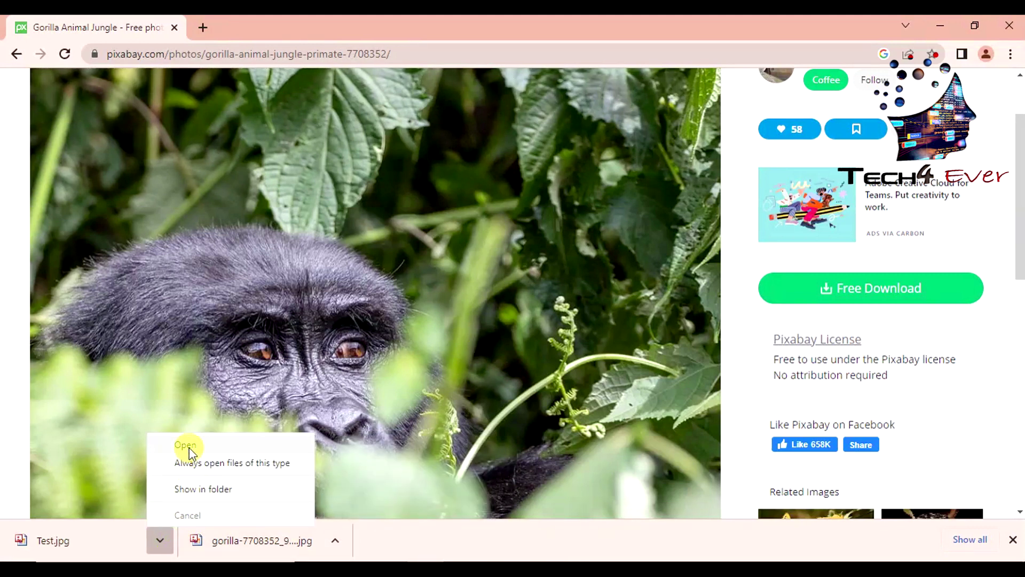
{"action": "left_click", "coordinate": [183, 487]}
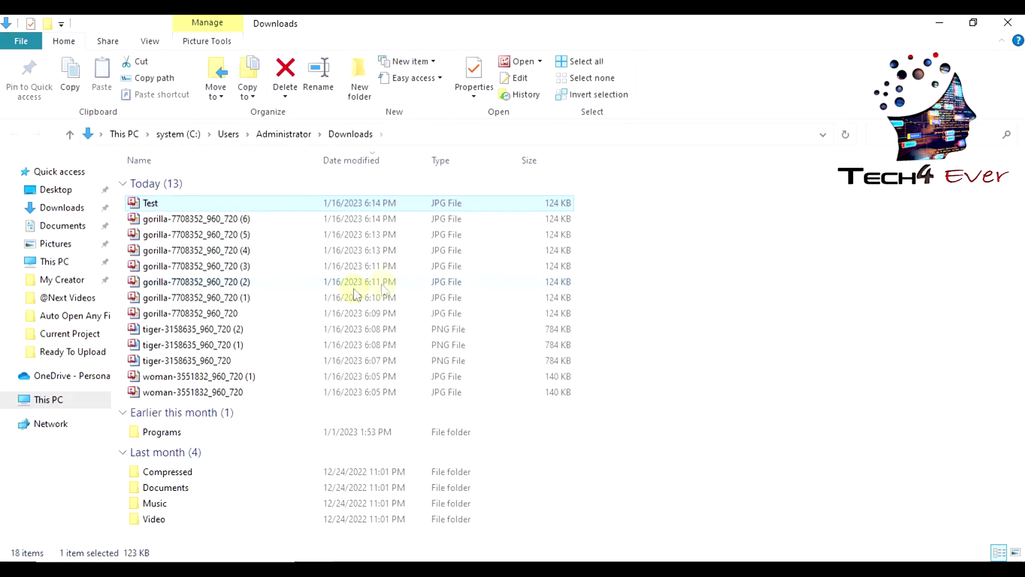
Open the Test image to view it, and close both the picture viewer and the Downloads folder window
{"action": "double_click", "coordinate": [161, 204]}
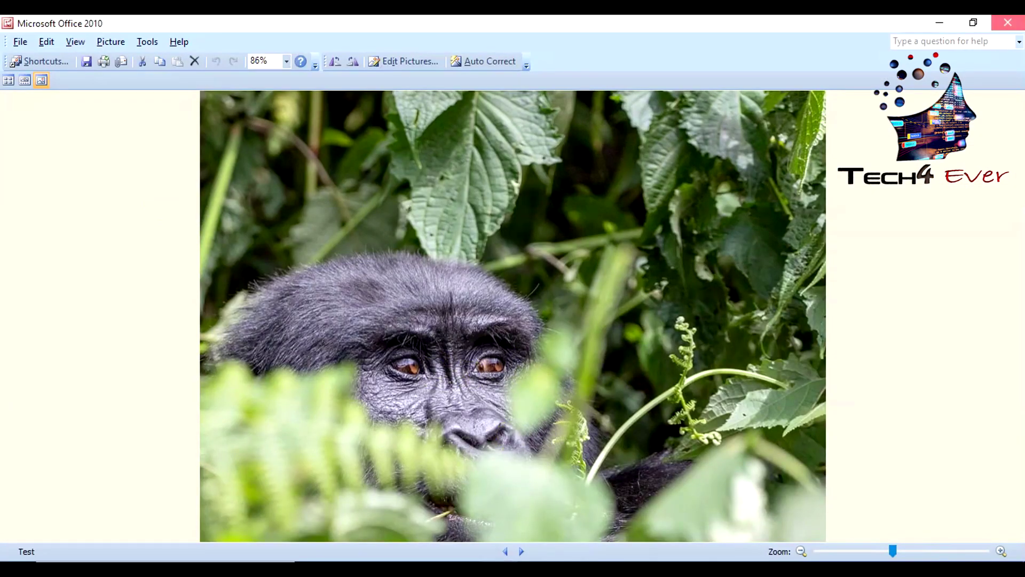
{"action": "key", "text": "alt+F4"}
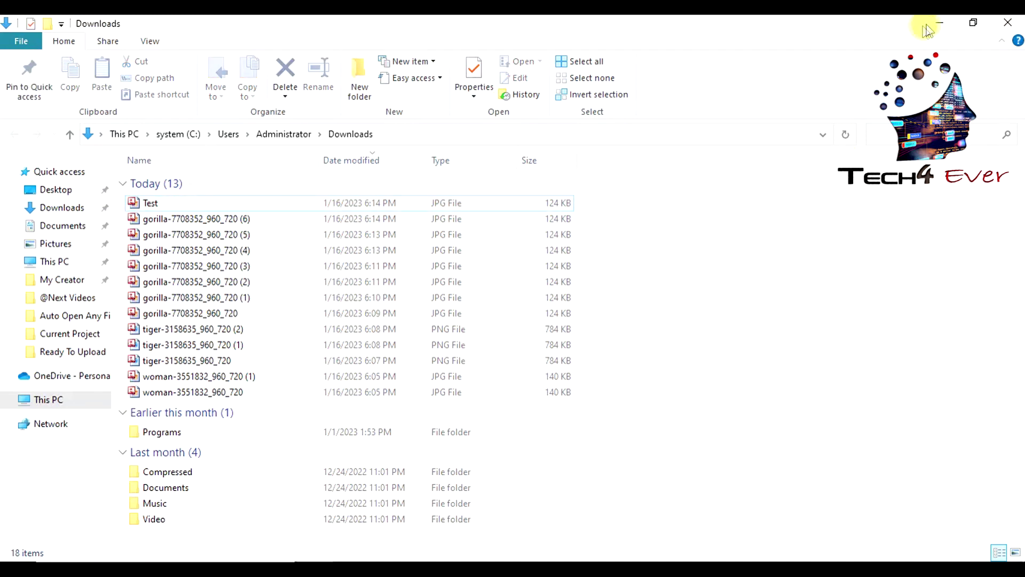
{"action": "left_click", "coordinate": [1008, 23]}
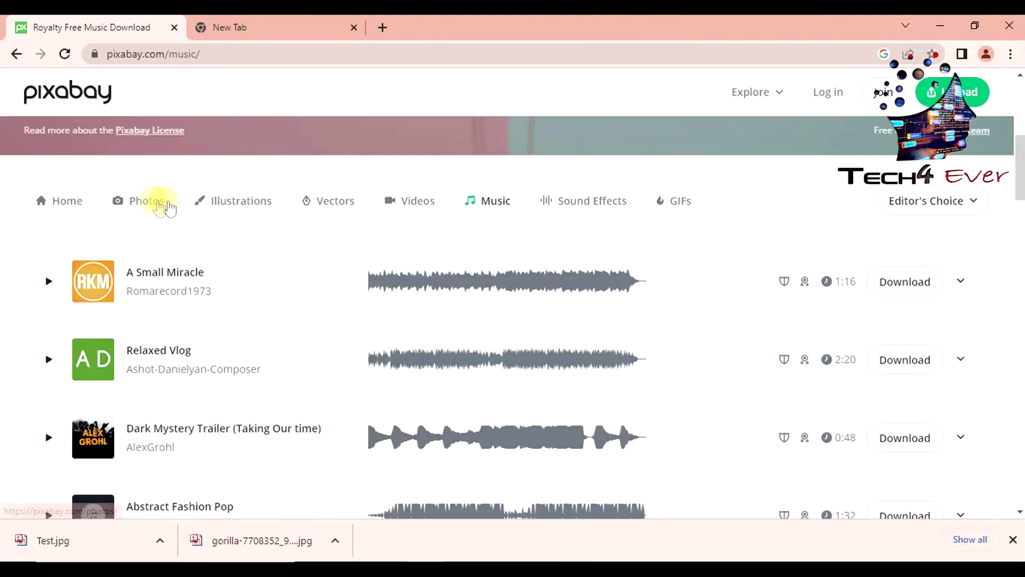
Switch the Pixabay page from Music to the Videos category
{"action": "left_click", "coordinate": [434, 205]}
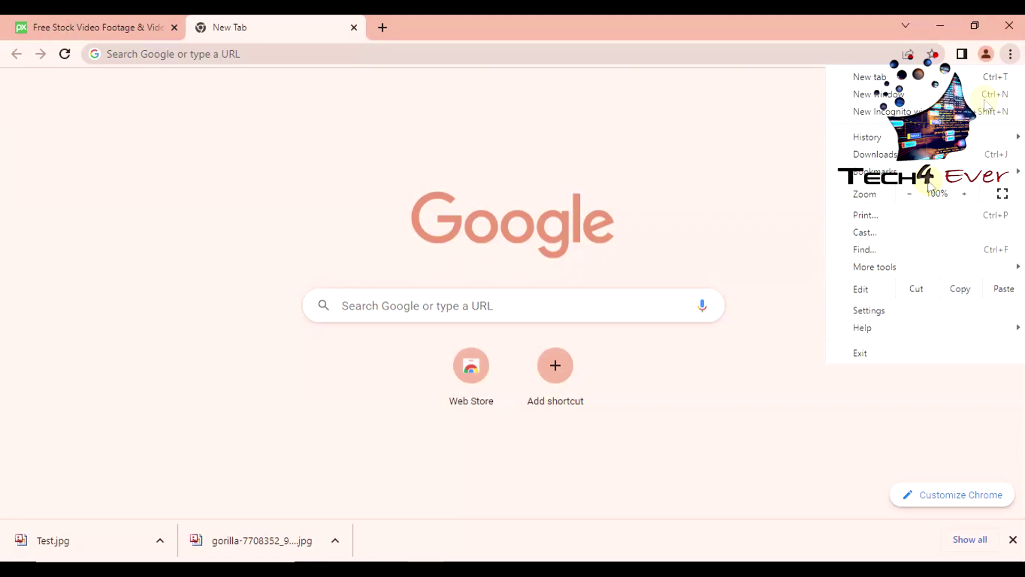
Clear the setting that opens certain file types automatically after downloading in the browser's Downloads settings
{"action": "left_click", "coordinate": [876, 316]}
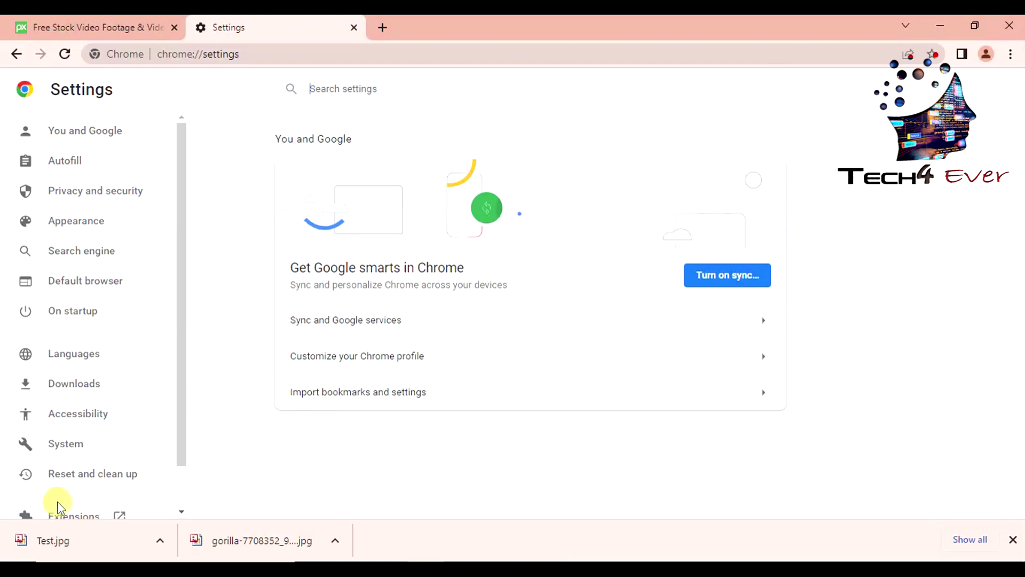
{"action": "left_click", "coordinate": [91, 389]}
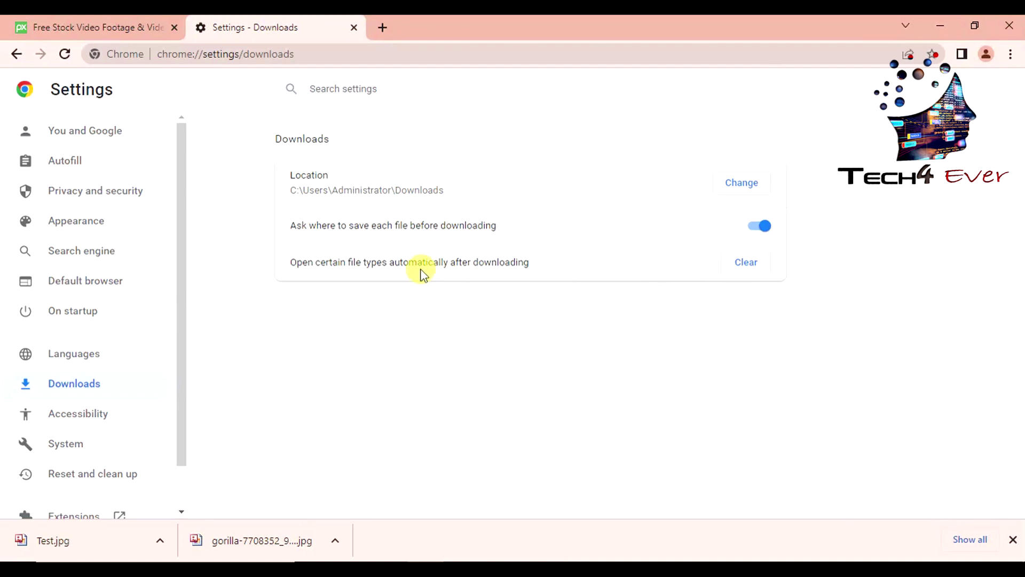
{"action": "left_click", "coordinate": [745, 262]}
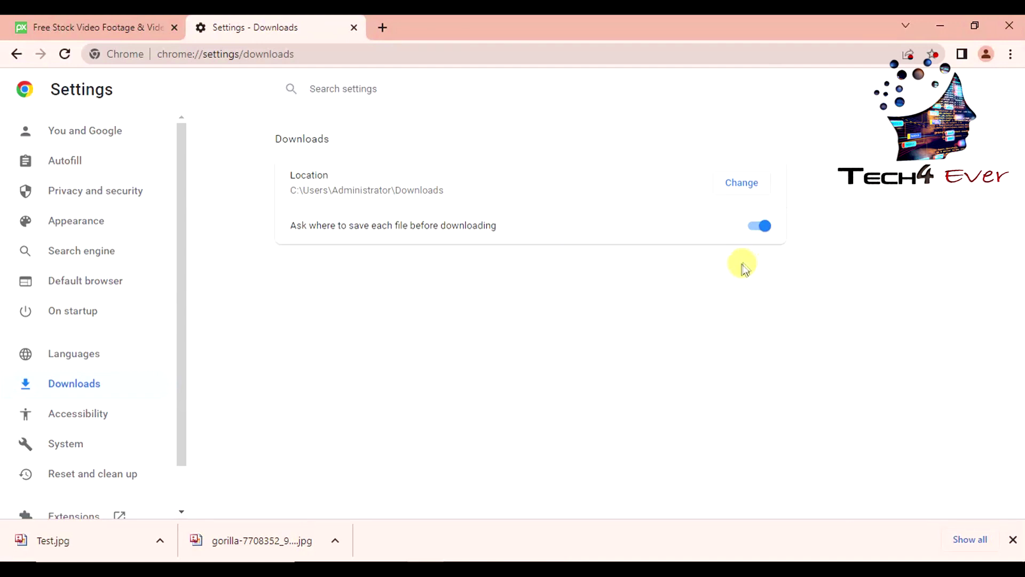
Close the Settings page and examine the opening options of the Test.jpg and gorilla downloads
{"action": "left_click", "coordinate": [552, 17]}
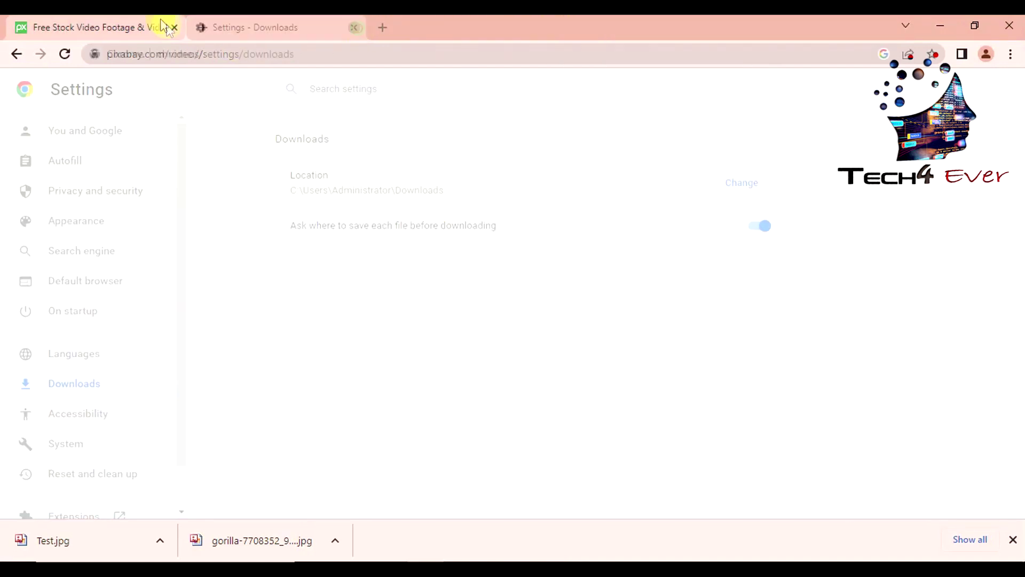
{"action": "key", "text": "ctrl+w"}
{"action": "left_click", "coordinate": [160, 540]}
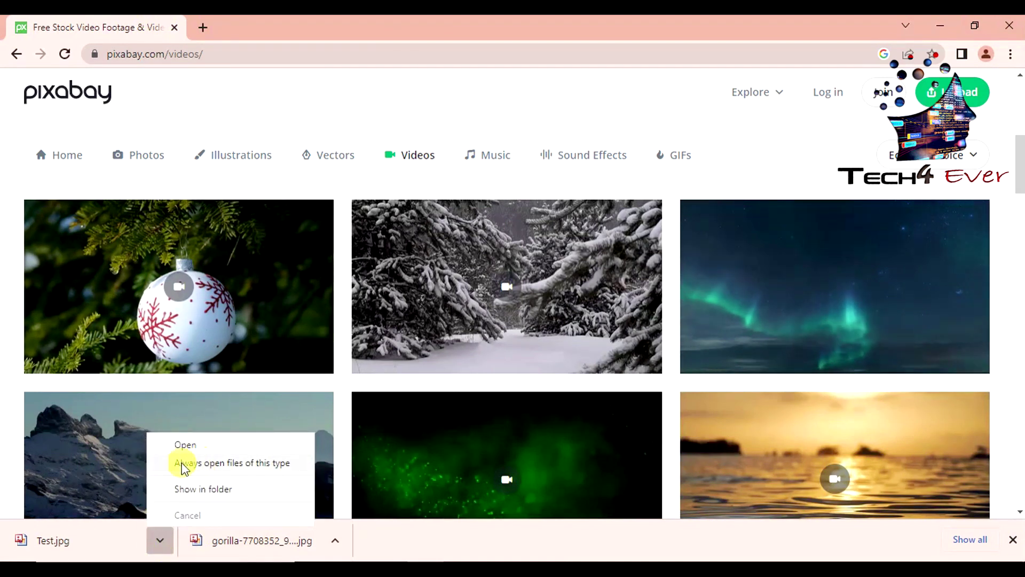
{"action": "left_click", "coordinate": [422, 548]}
{"action": "left_click", "coordinate": [341, 542]}
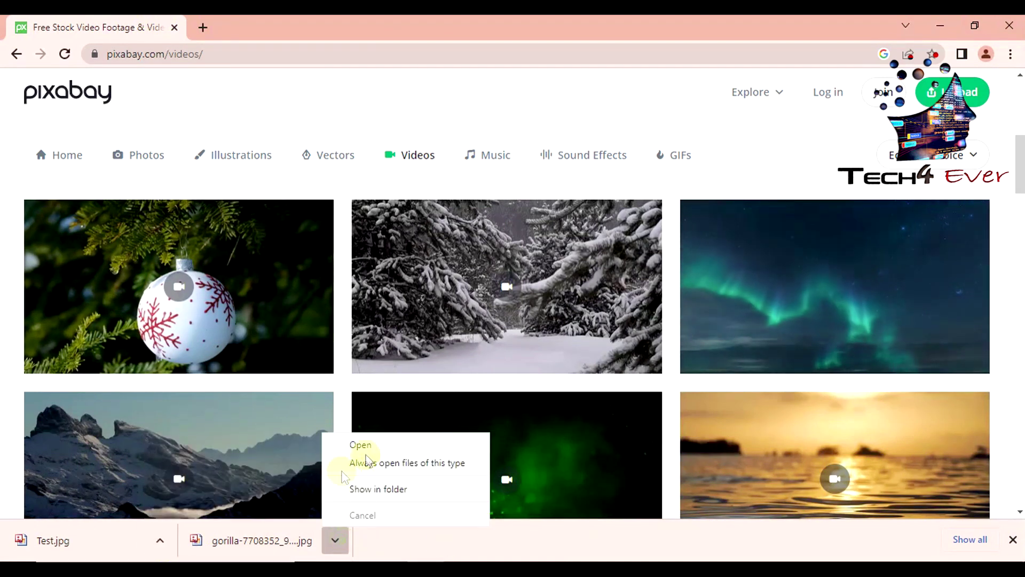
{"action": "left_click", "coordinate": [512, 542]}
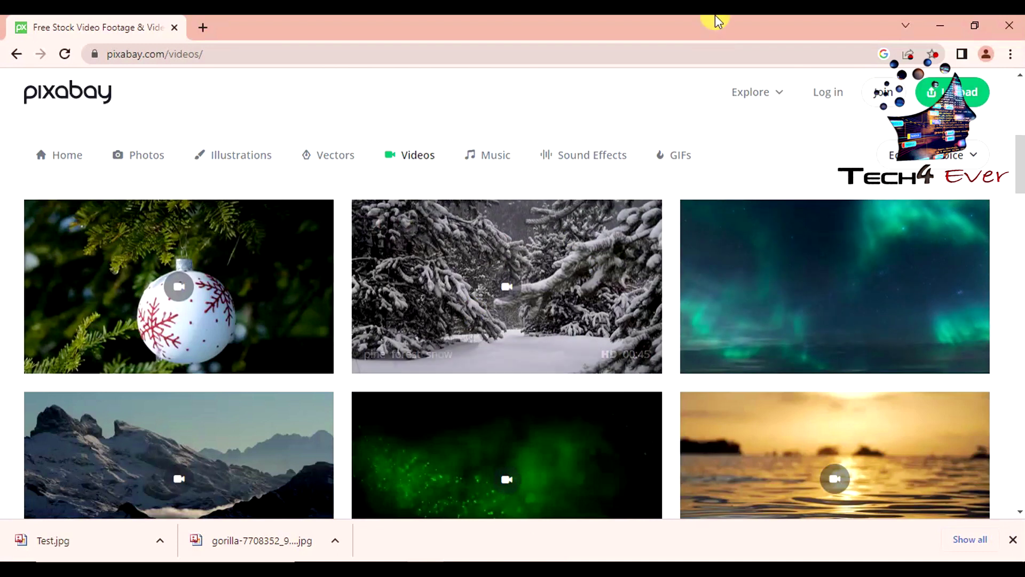
Open a blank new tab and close the Pixabay videos tab
{"action": "left_click", "coordinate": [203, 27]}
{"action": "left_click", "coordinate": [176, 27]}
{"action": "right_click", "coordinate": [605, 230]}
Enter "Thanks For watching This" in the Google search box on the new tab page
{"action": "left_click", "coordinate": [437, 315]}
{"action": "left_click", "coordinate": [435, 308]}
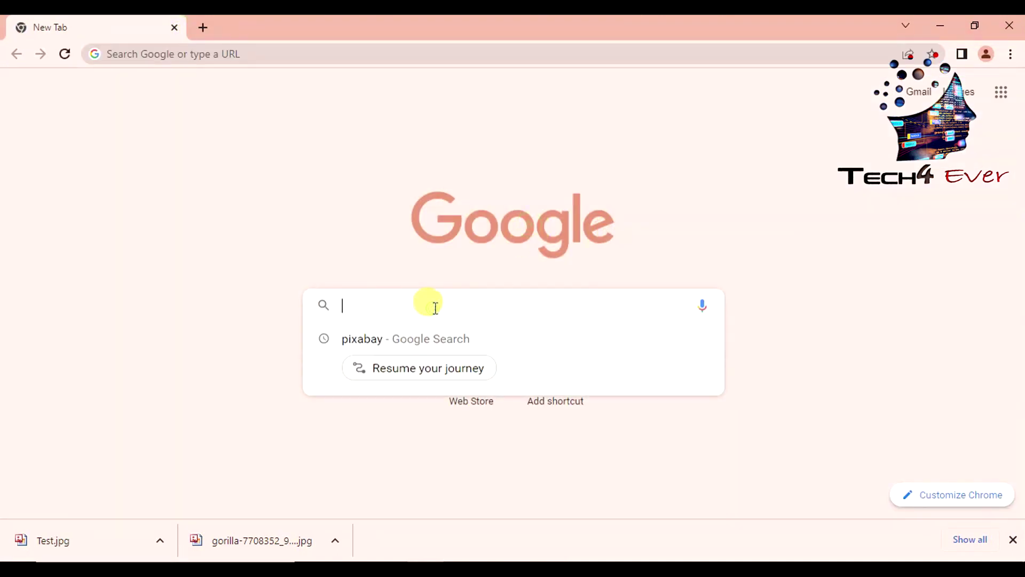
{"action": "type", "text": "Thank"}
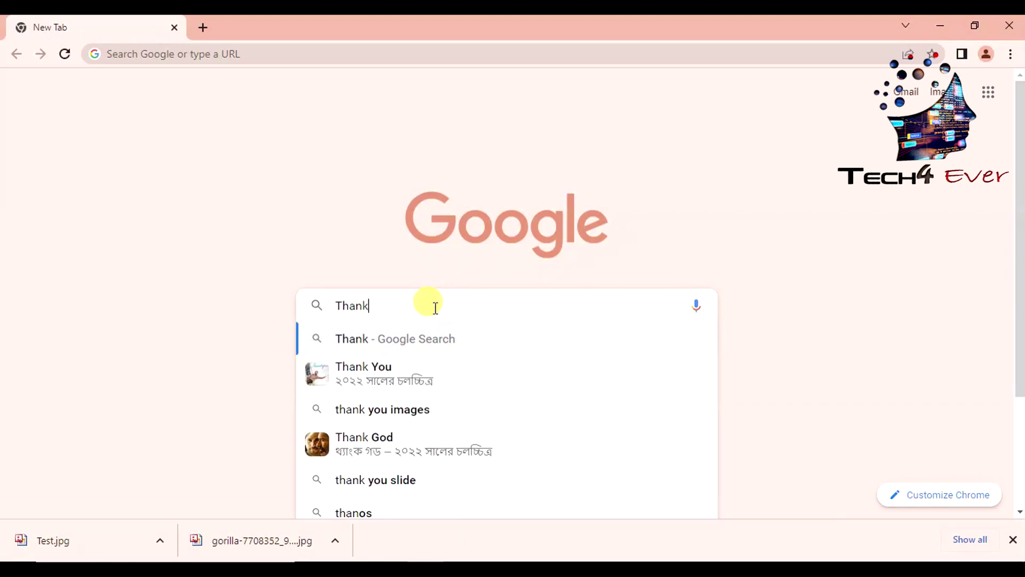
{"action": "type", "text": "s For"}
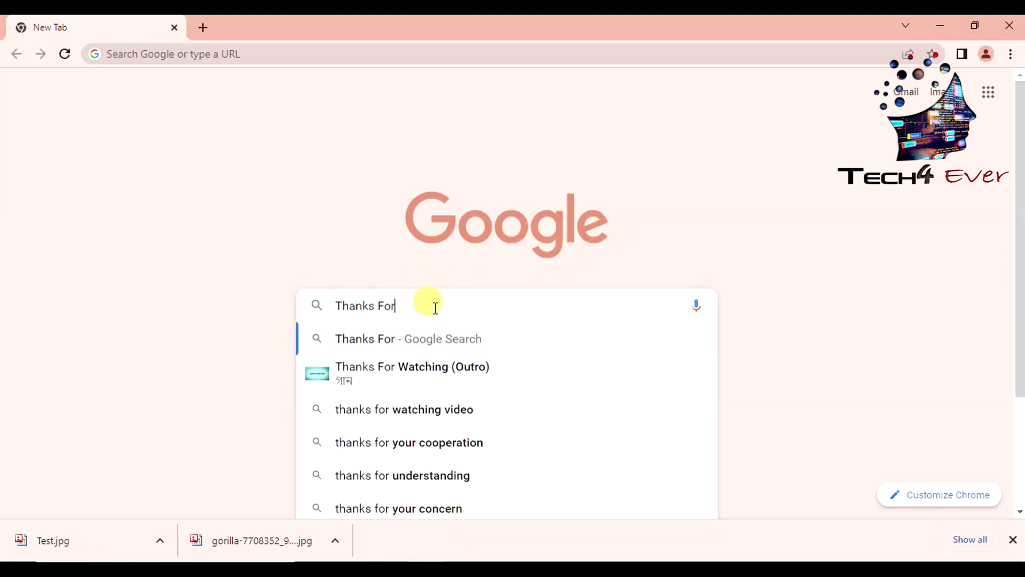
{"action": "type", "text": " wat"}
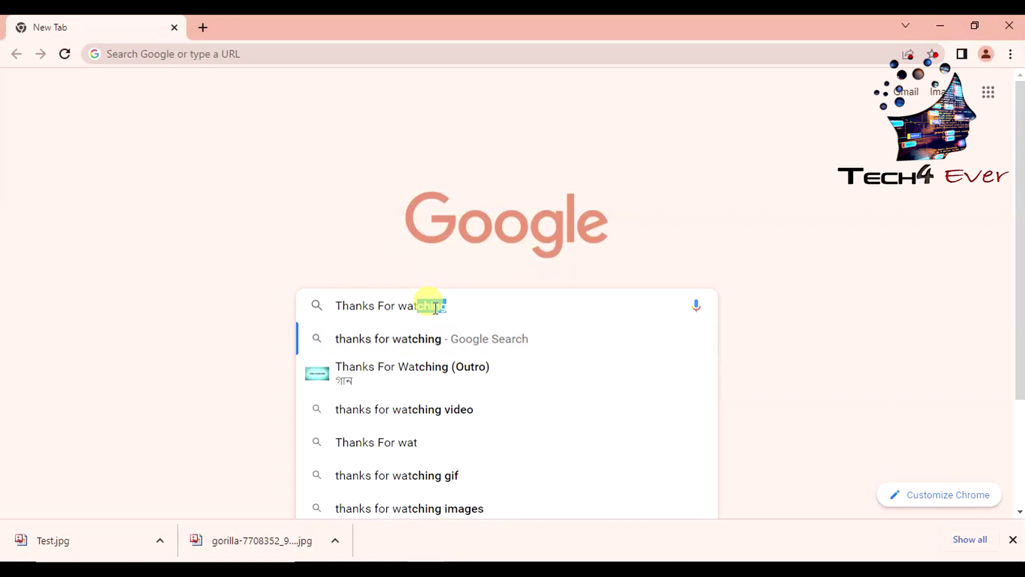
{"action": "type", "text": "ching "}
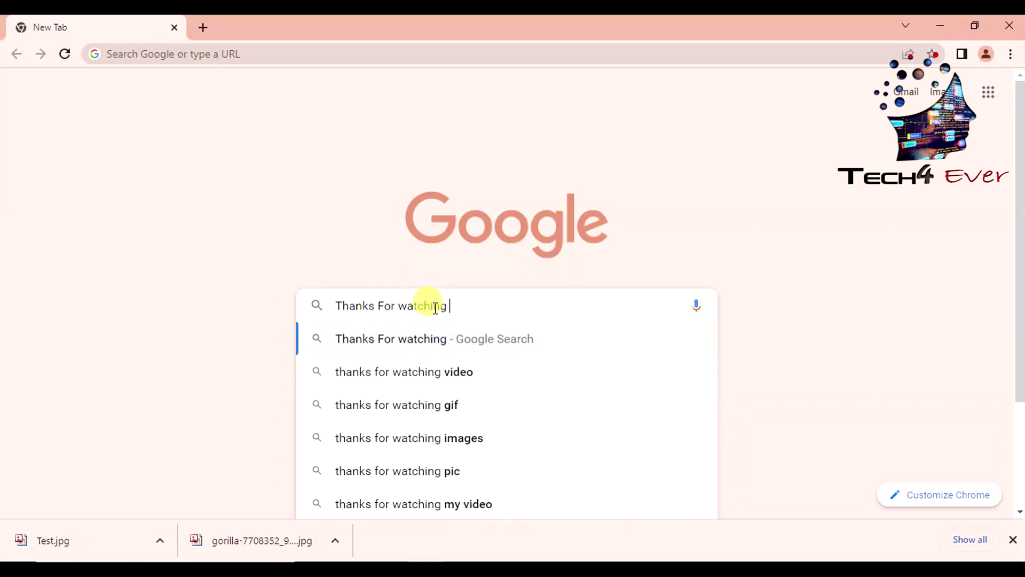
{"action": "type", "text": "This V"}
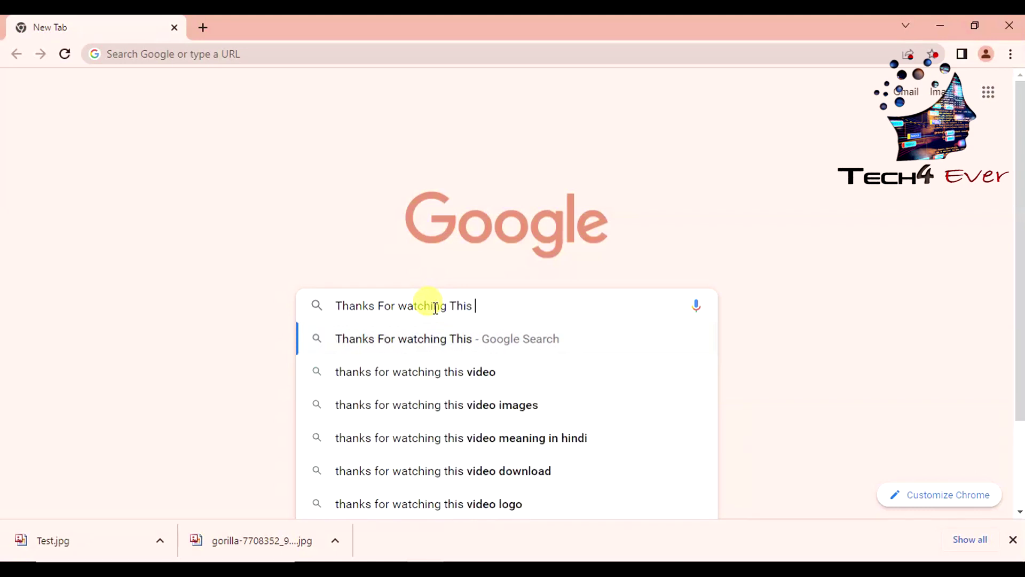